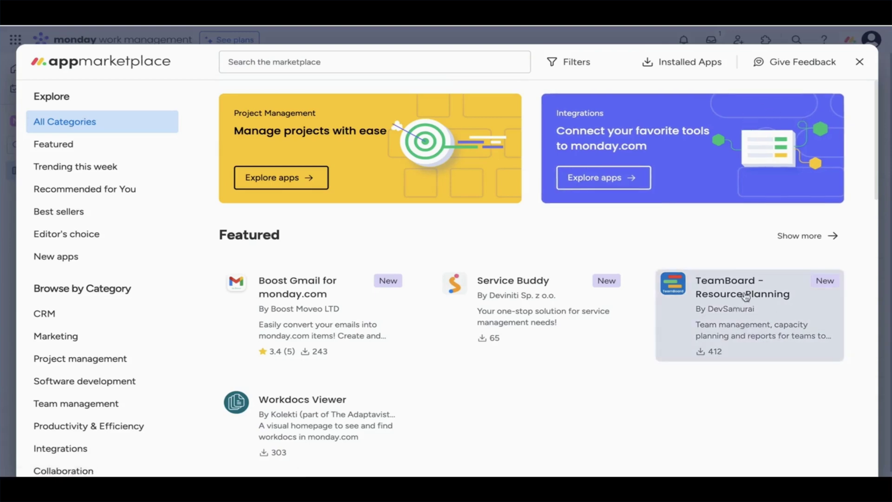
- Install TeamBoard - Resource Planning on a 14-day free trial and add it to the Mobile Development board
left_click(760, 329)
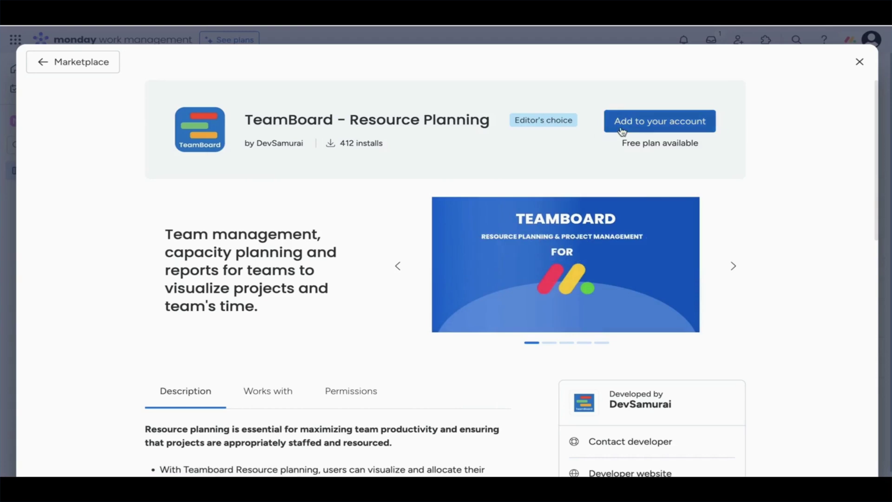
left_click(645, 126)
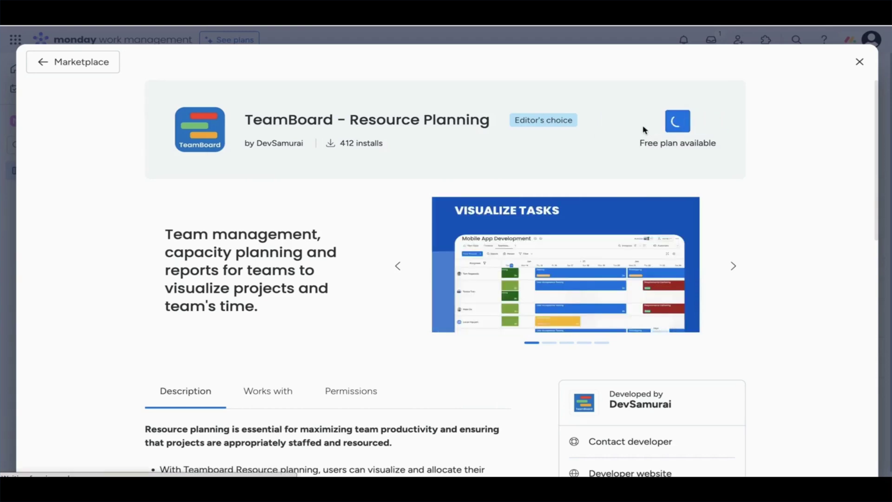
left_click(484, 470)
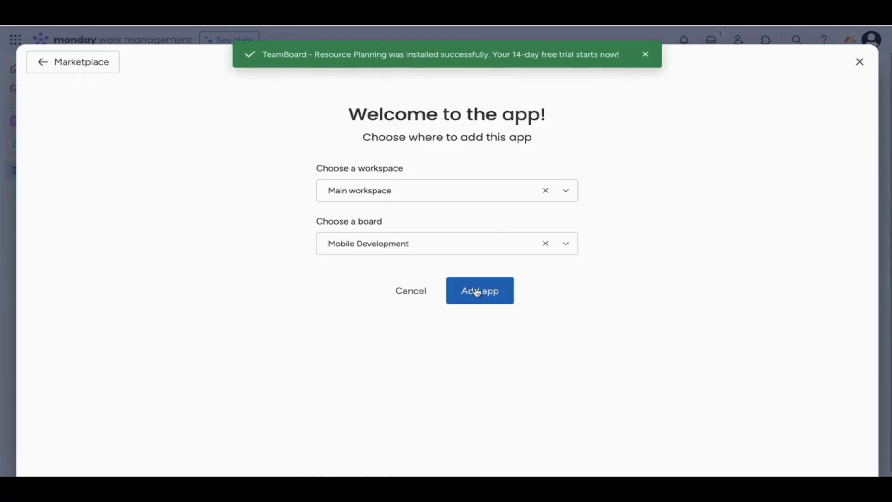
left_click(475, 291)
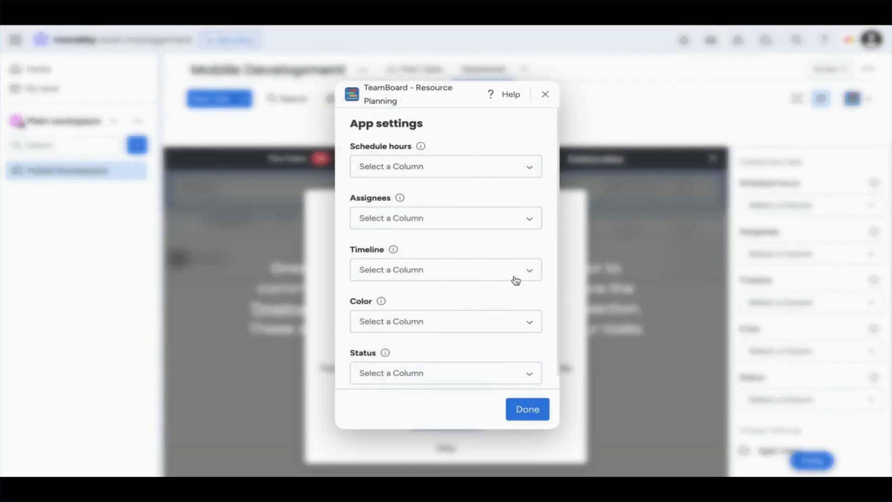
- Map hours to Numbers, assignees to Owner, new Timeline and Color columns, and status to Status
scroll(478, 271, "down", 1)
scroll(478, 272, "up", 1)
left_click(477, 174)
left_click(475, 190)
left_click(467, 218)
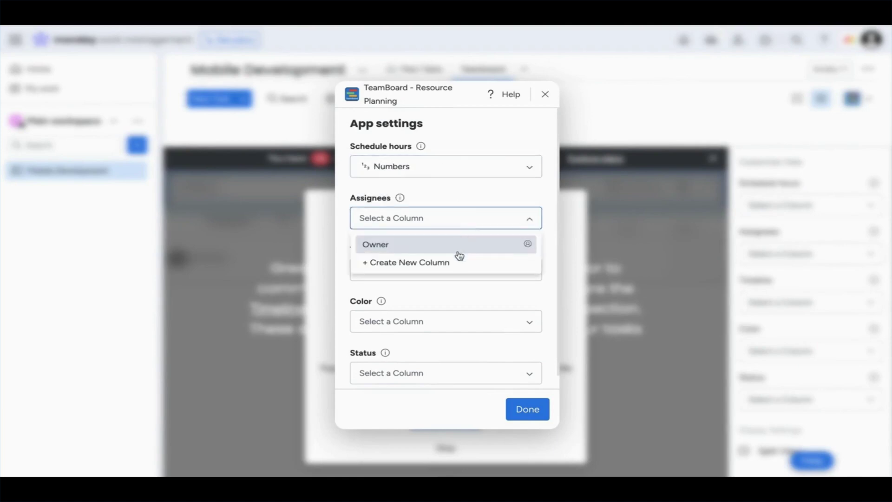
left_click(459, 250)
left_click(454, 278)
left_click(455, 295)
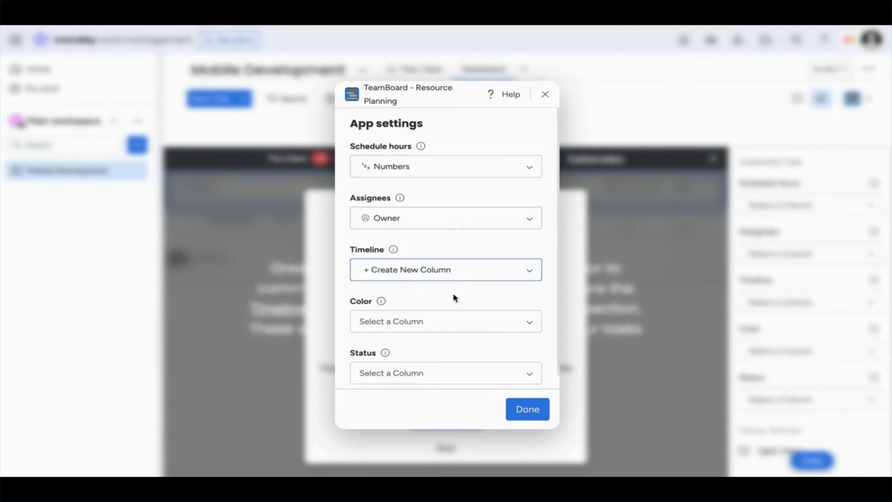
left_click(450, 323)
left_click(452, 348)
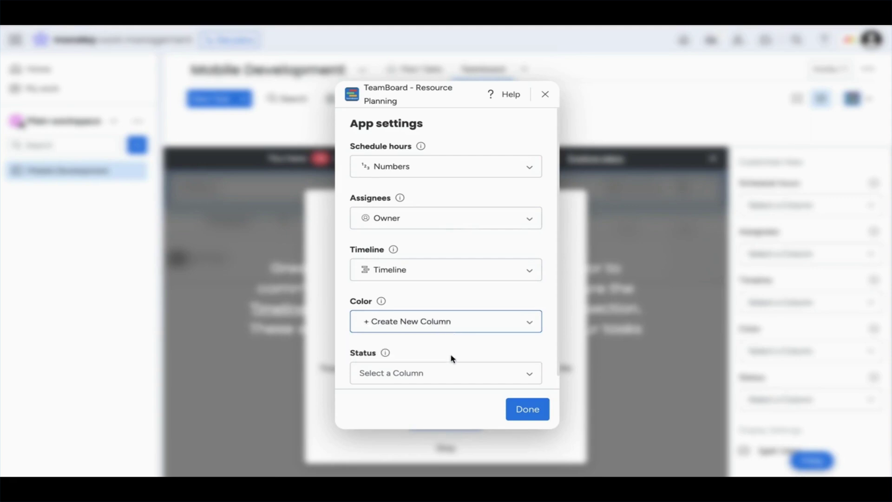
left_click(451, 361)
left_click(451, 381)
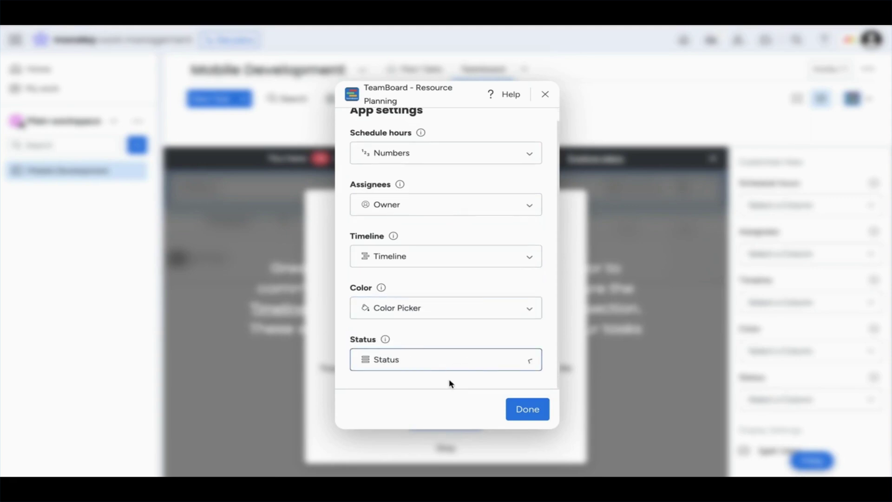
left_click(526, 415)
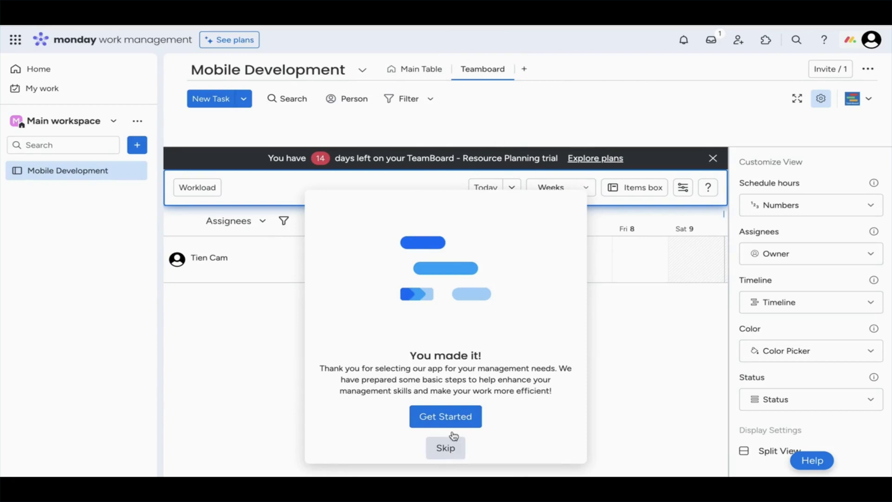
- Complete the TeamBoard welcome tour and show the Items box listing Tasks 1–5
left_click(454, 413)
left_click(455, 412)
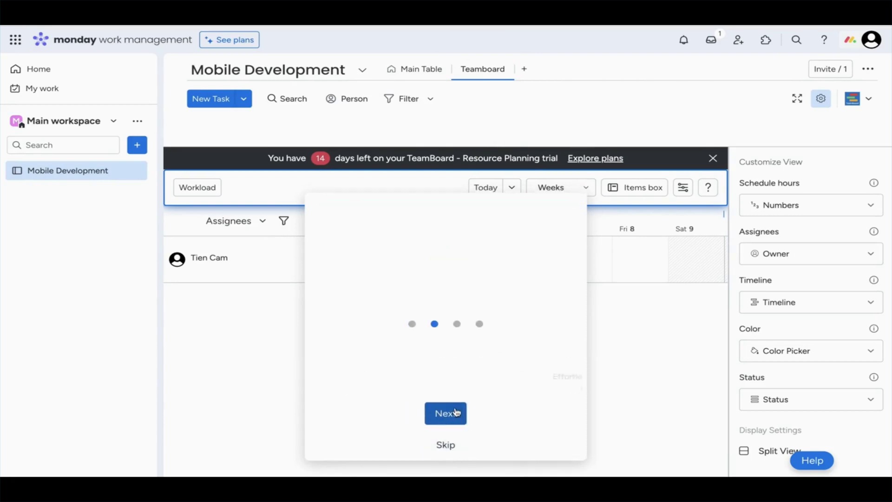
left_click(455, 412)
left_click(455, 412)
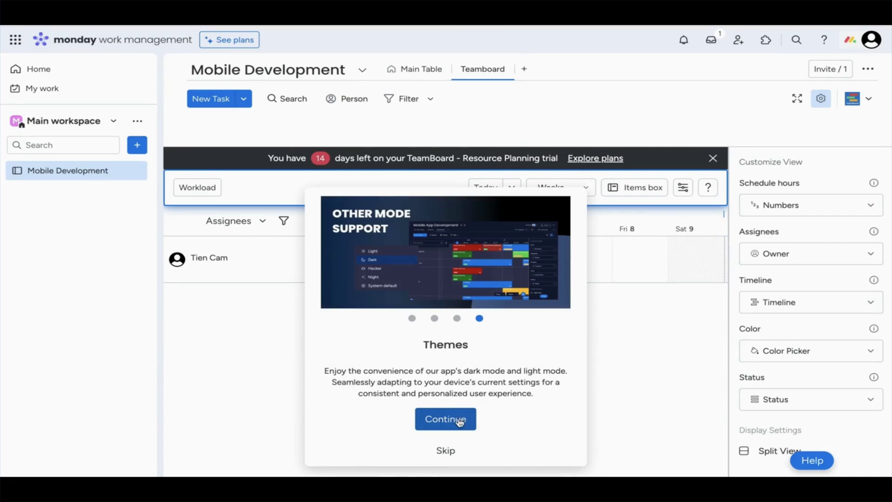
left_click(459, 421)
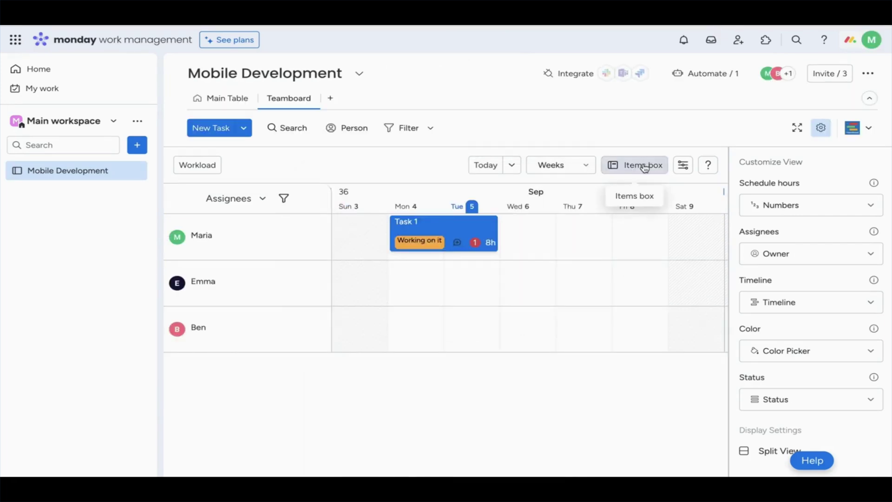
left_click(644, 167)
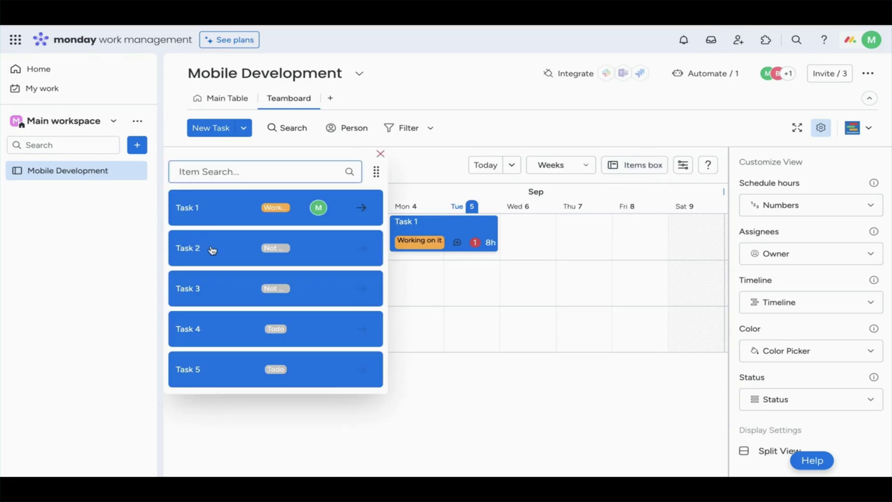
- Schedule Task 2 in Ben's row on Mon 4 Sep and shorten it to a single day
left_click_drag(213, 250, 462, 328)
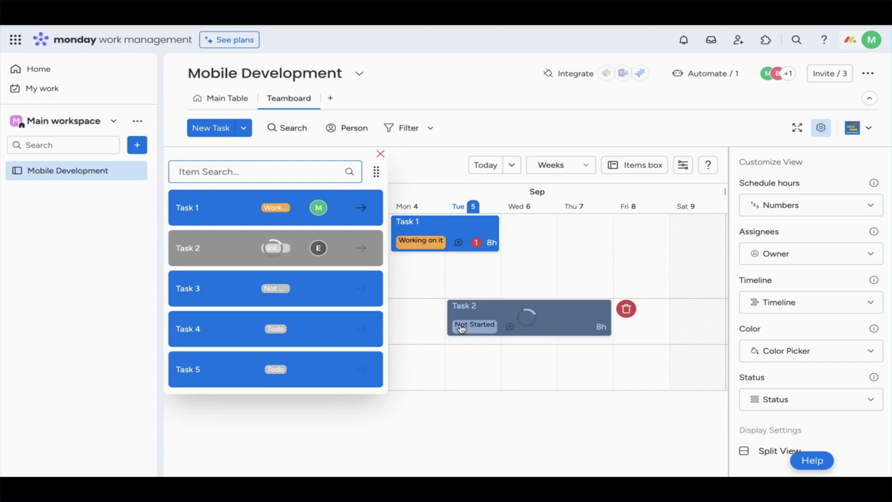
left_click_drag(531, 318, 479, 368)
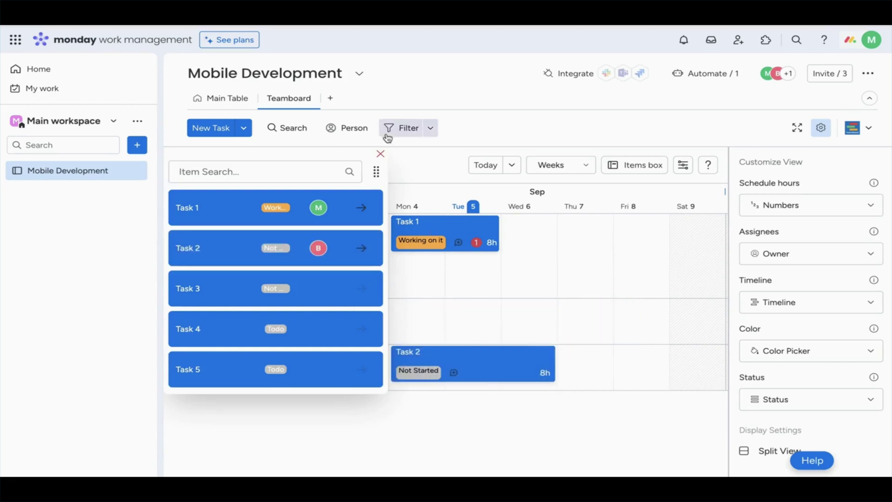
left_click(381, 154)
mouse_move(487, 364)
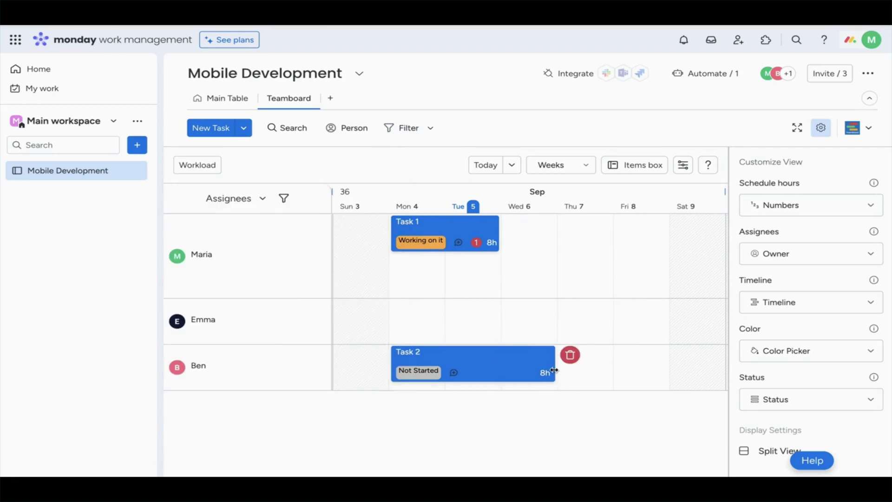
left_click_drag(554, 369, 421, 357)
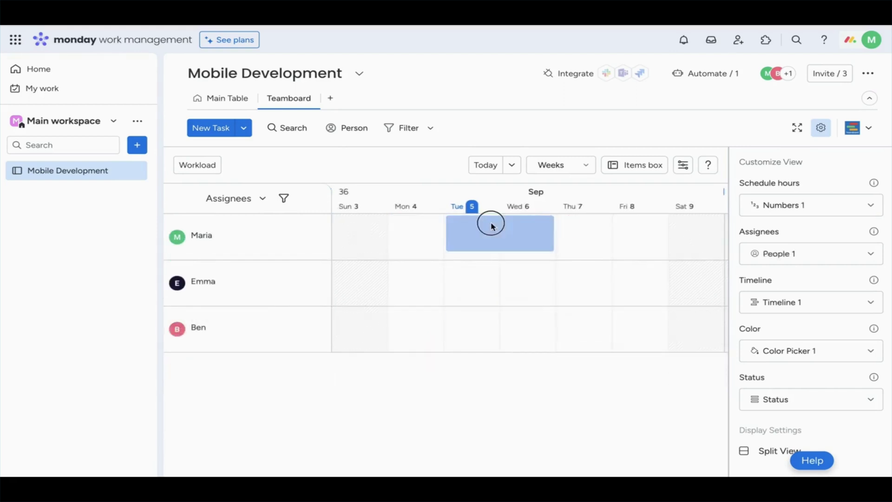
- Add Maria and Ben as owners of Task 2
left_click(491, 225)
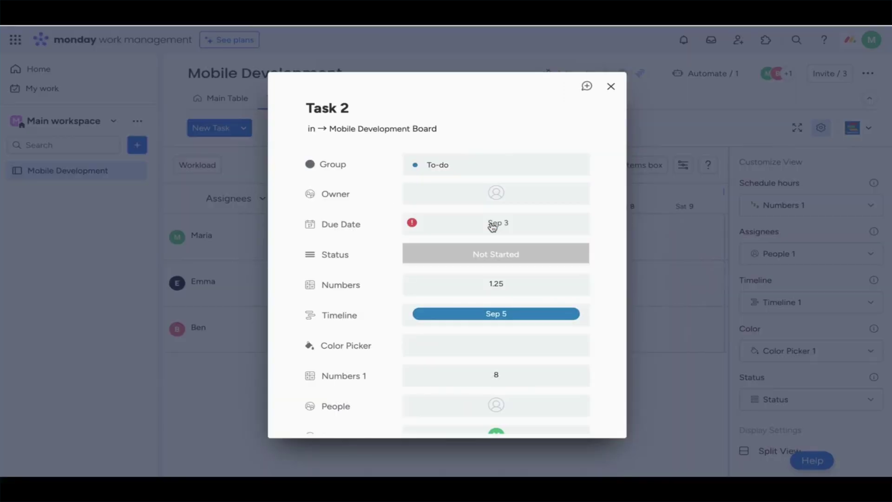
left_click(504, 195)
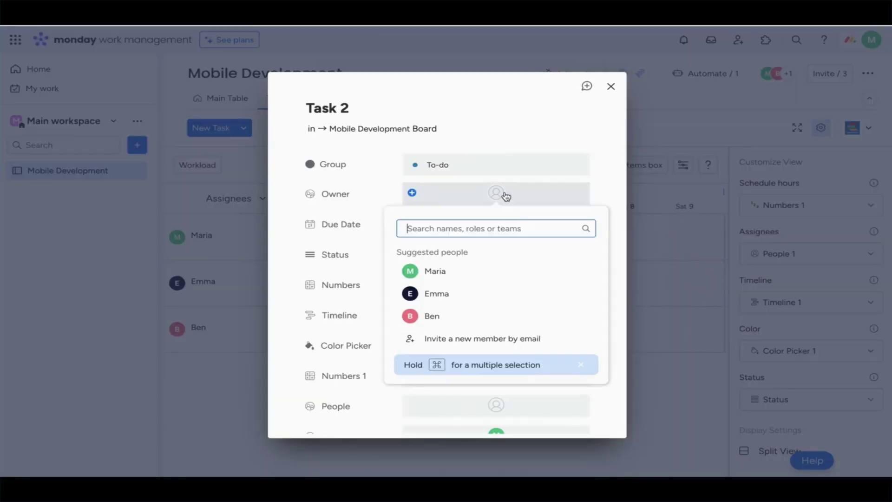
left_click(463, 277)
scroll(464, 306, "down", 3)
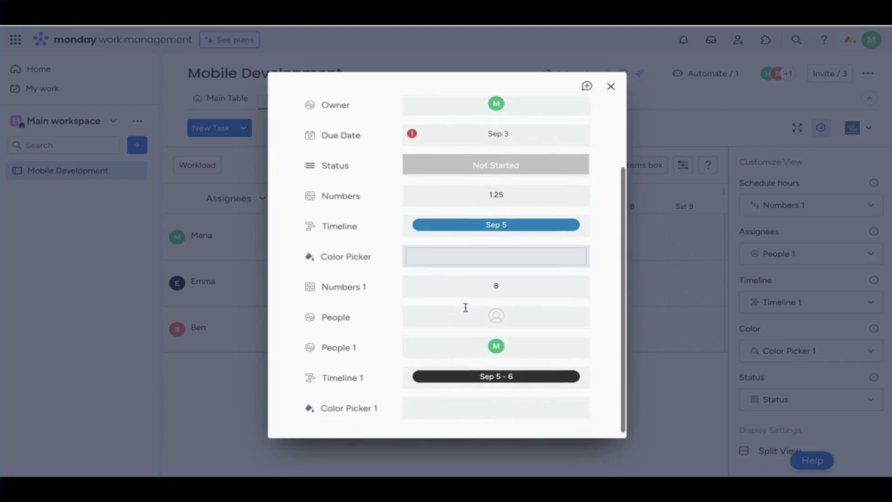
scroll(467, 312, "up", 1)
left_click(522, 147)
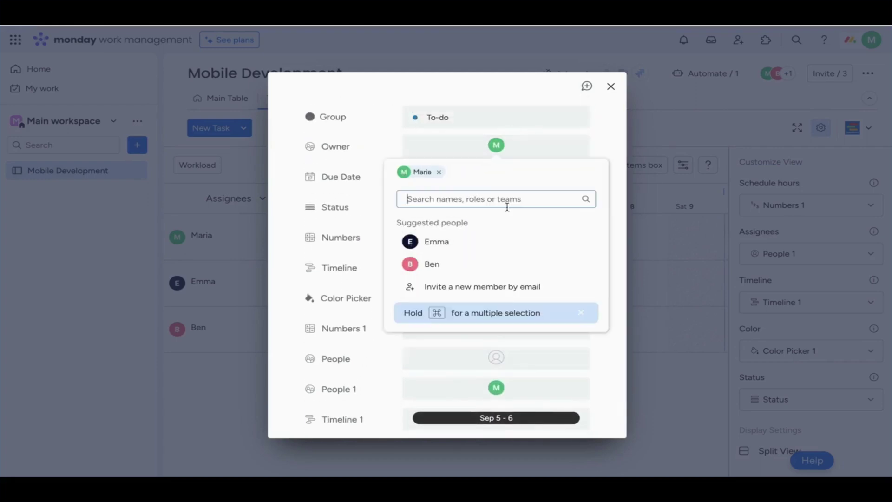
left_click(493, 265)
- Set Task 2's People field to Emma and return to the board
scroll(493, 320, "down", 1)
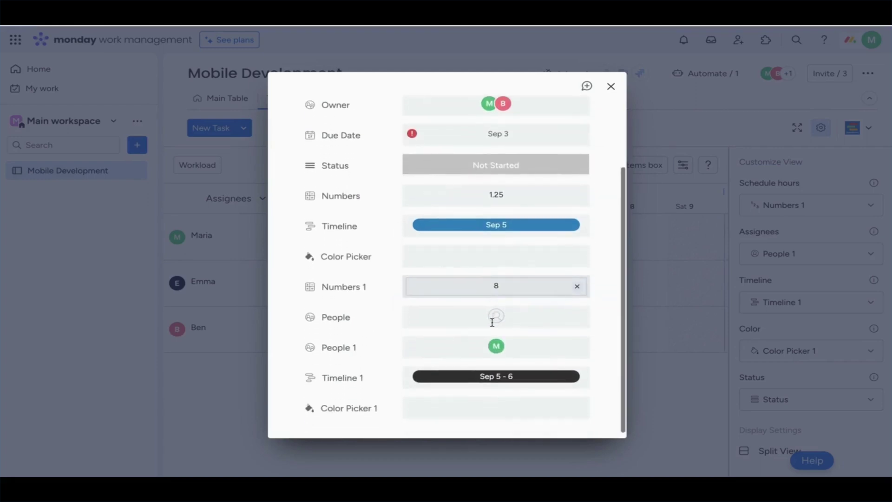
left_click(503, 321)
left_click(467, 217)
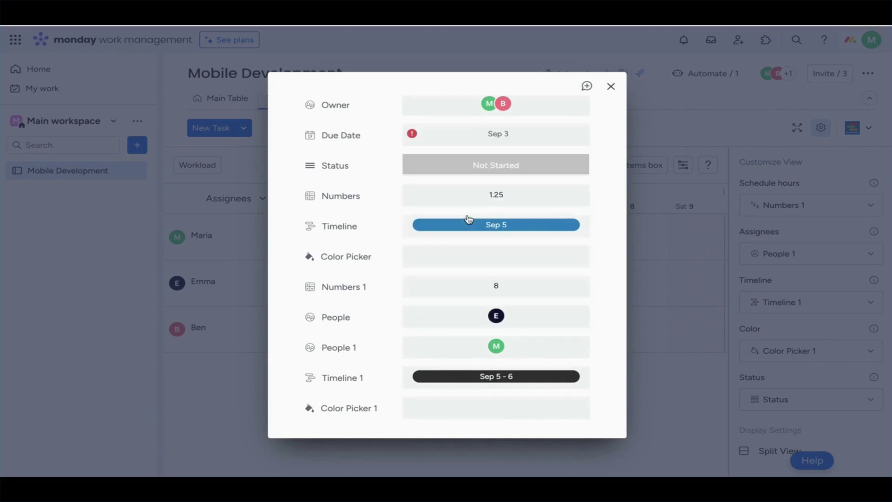
scroll(514, 308, "up", 2)
scroll(514, 308, "down", 2)
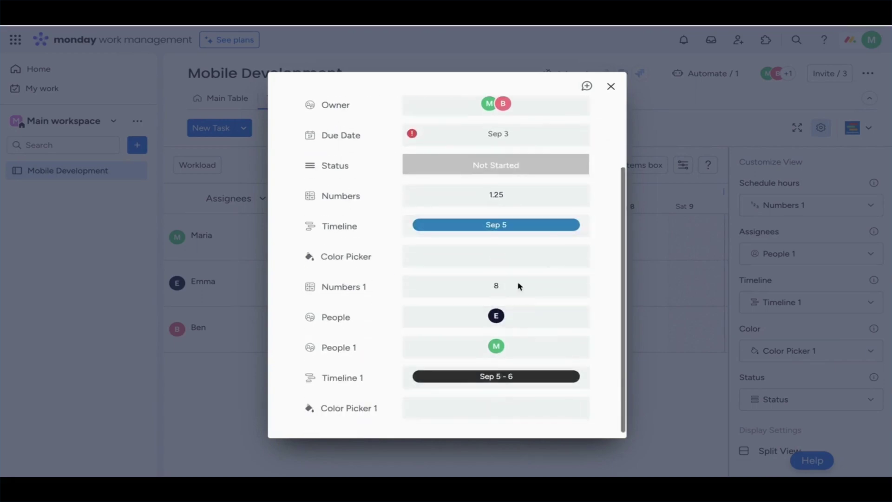
left_click(611, 87)
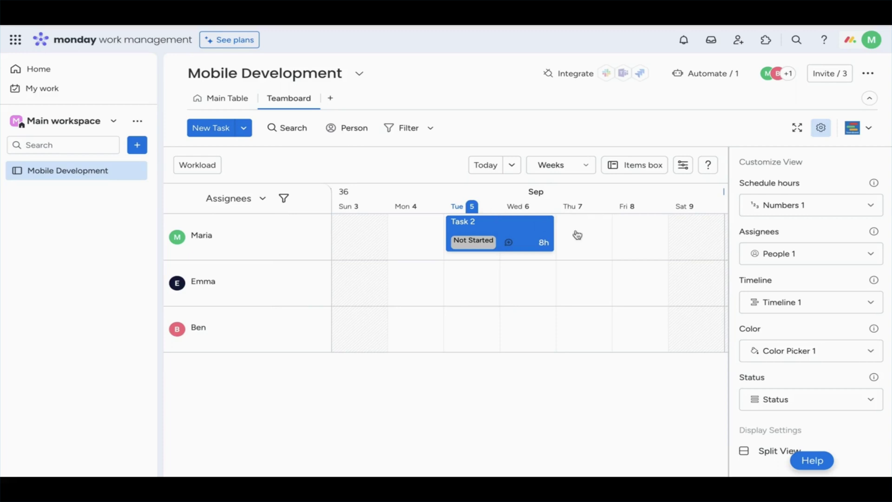
- Set the Teamboard's assignee column to People instead of Owner, then open the view Preferences
left_click(786, 255)
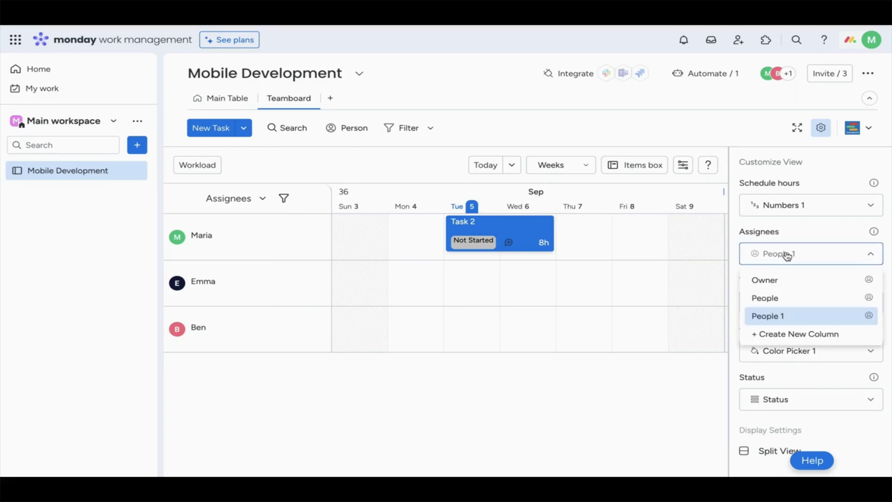
left_click(783, 287)
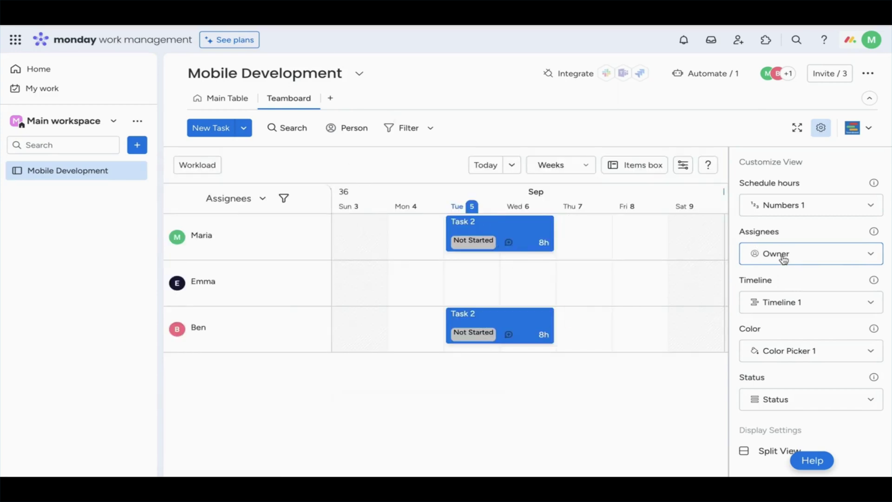
left_click(783, 259)
left_click(778, 299)
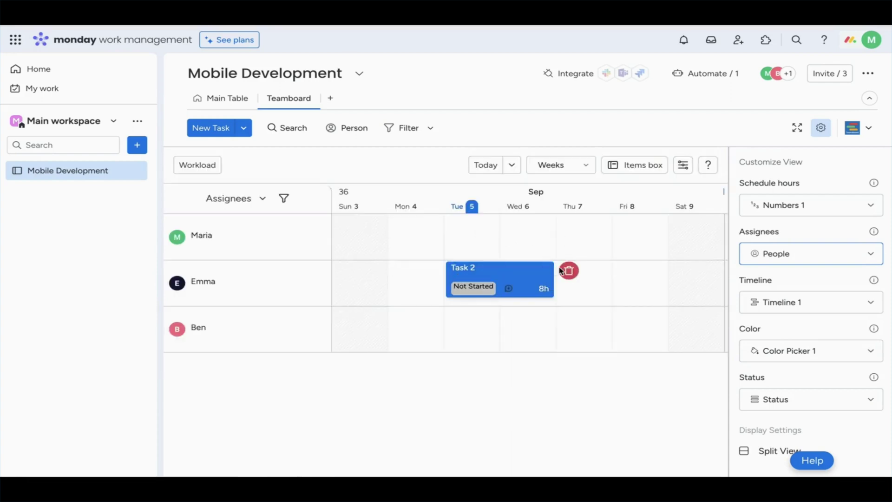
left_click(683, 165)
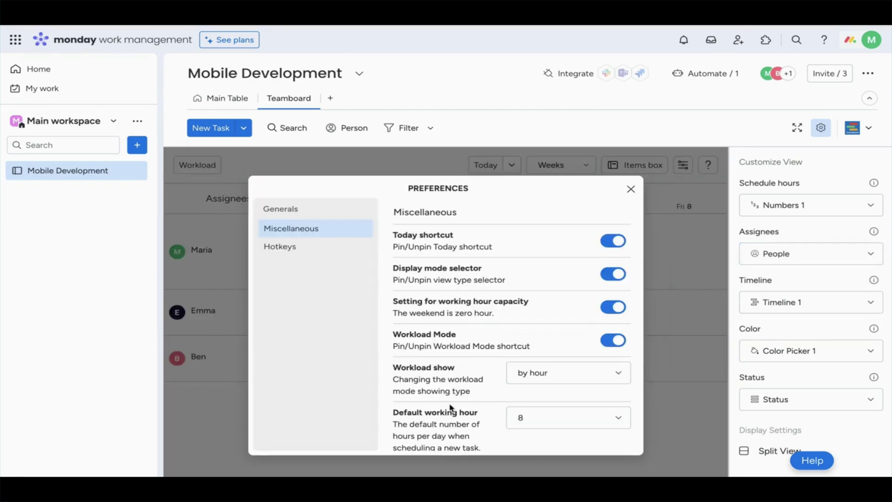
scroll(453, 408, "down", 1)
left_click_drag(393, 403, 478, 441)
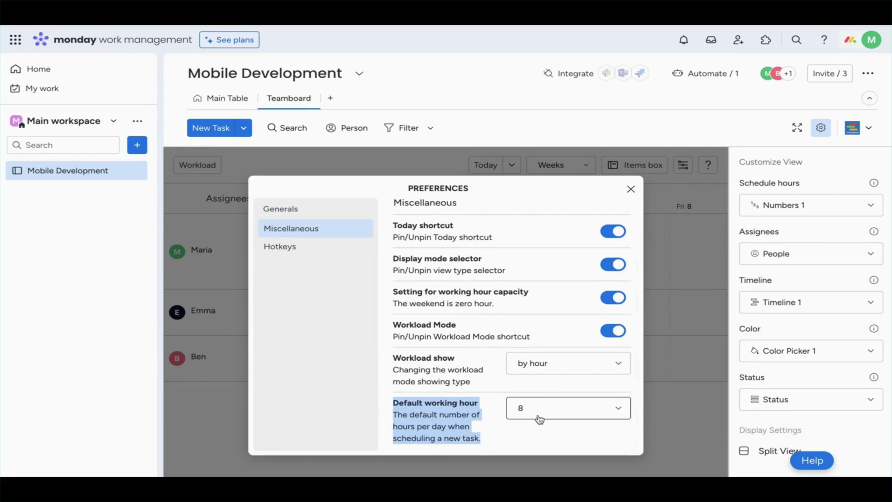
left_click(634, 194)
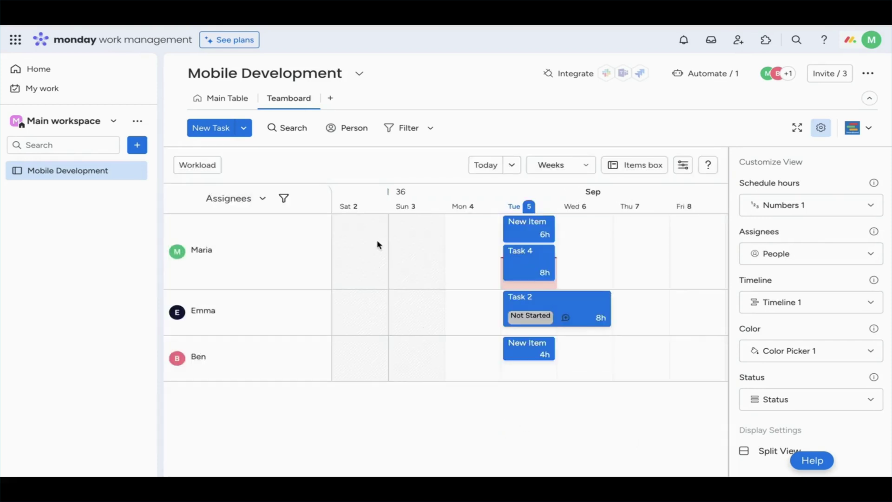
- Show daily workload hours per person and the per-person totals for Tue 5 Sep
left_click(194, 167)
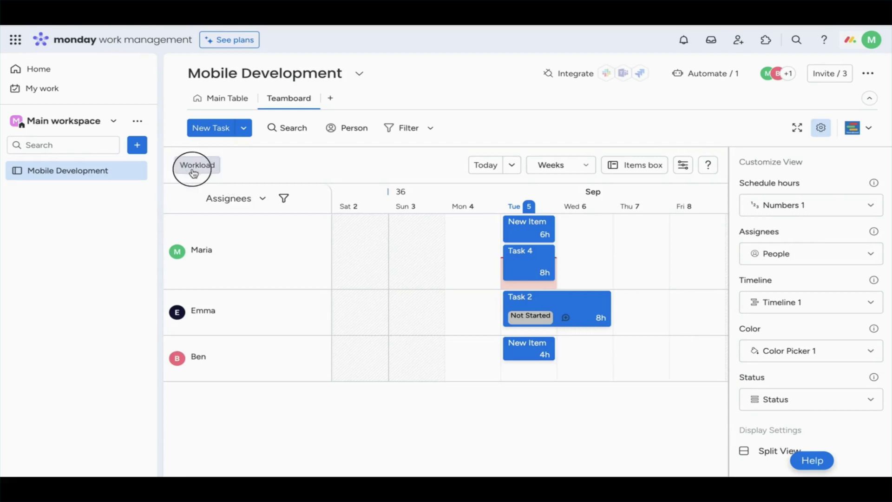
mouse_move(535, 232)
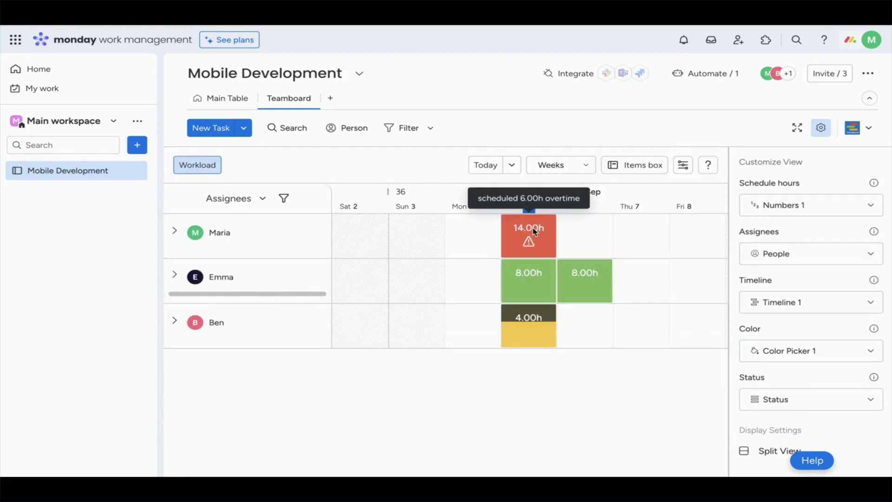
mouse_move(531, 275)
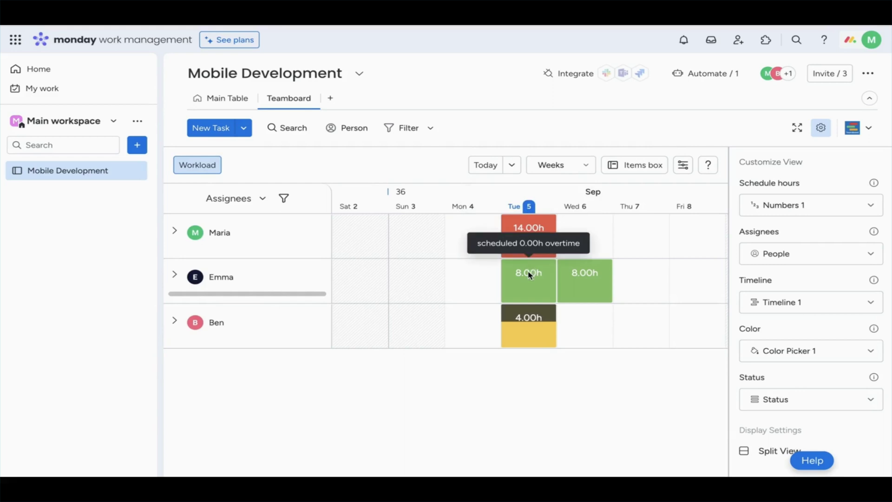
mouse_move(531, 321)
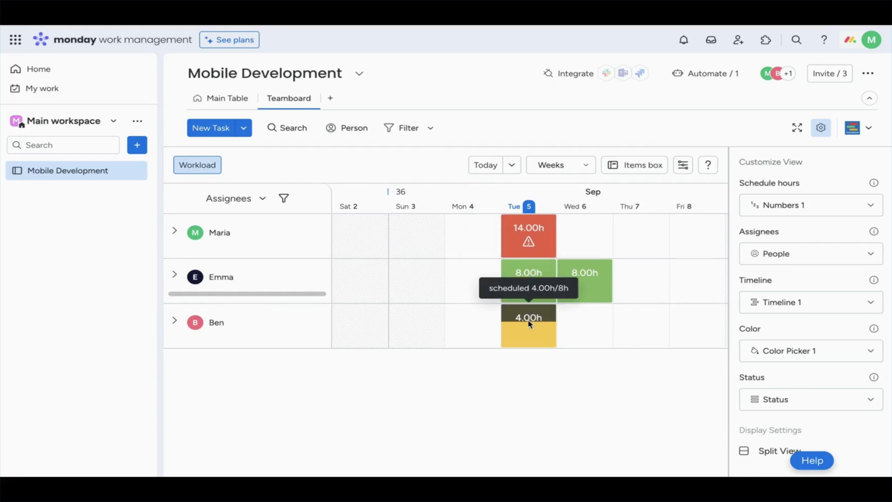
left_click(538, 206)
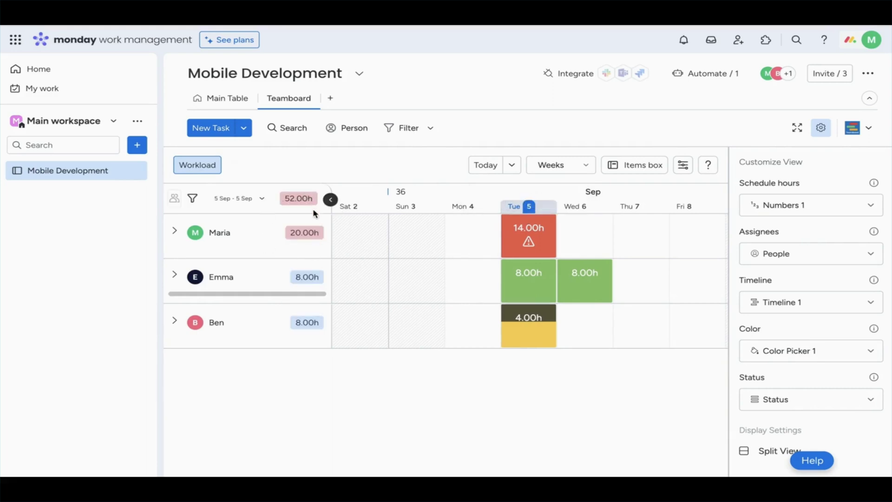
mouse_move(309, 234)
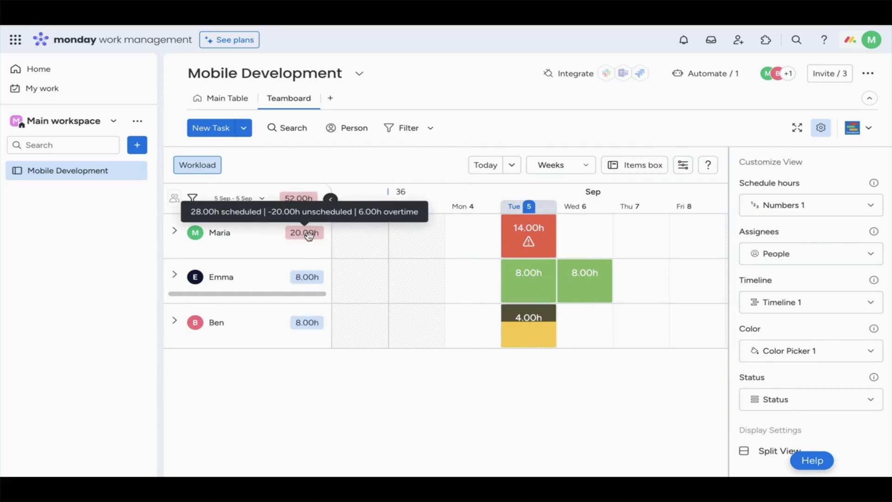
mouse_move(310, 277)
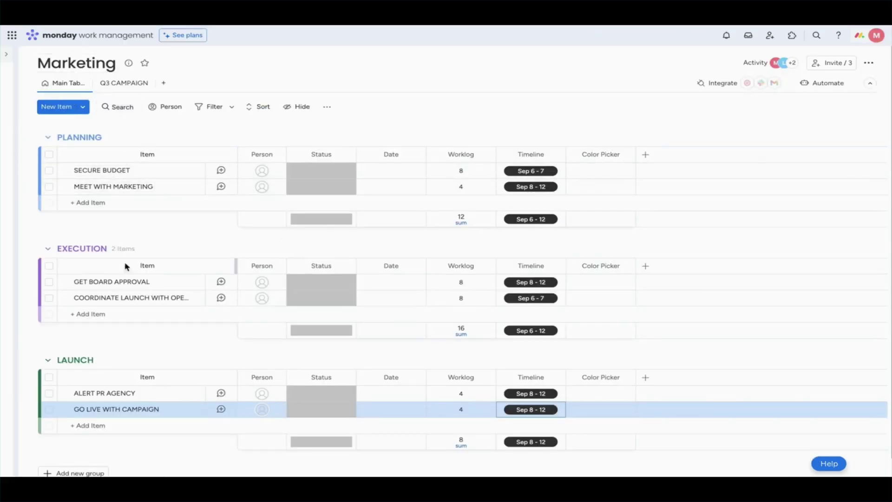
left_click(446, 403)
left_click(131, 86)
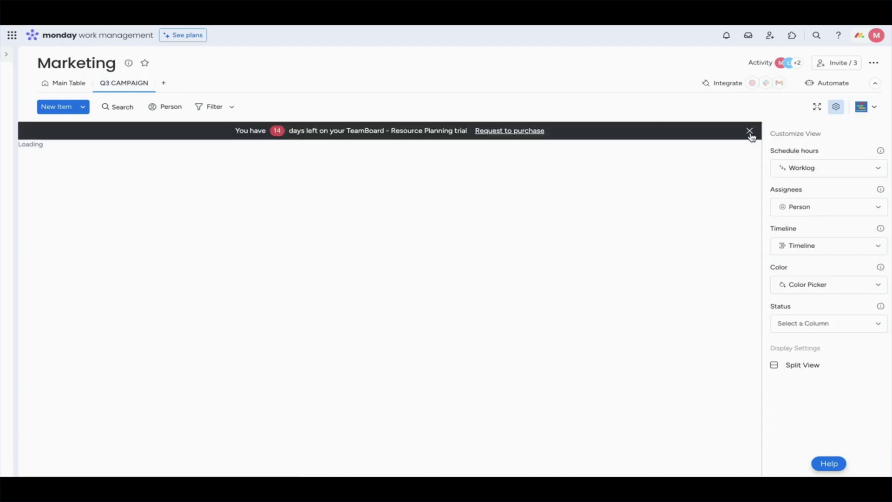
- Dismiss the trial banner and list the unscheduled Q3 campaign items
left_click(750, 132)
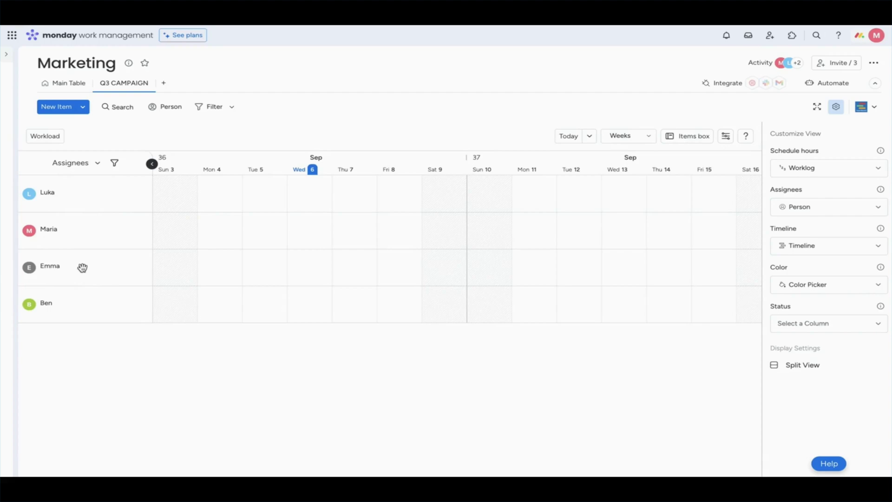
left_click(692, 135)
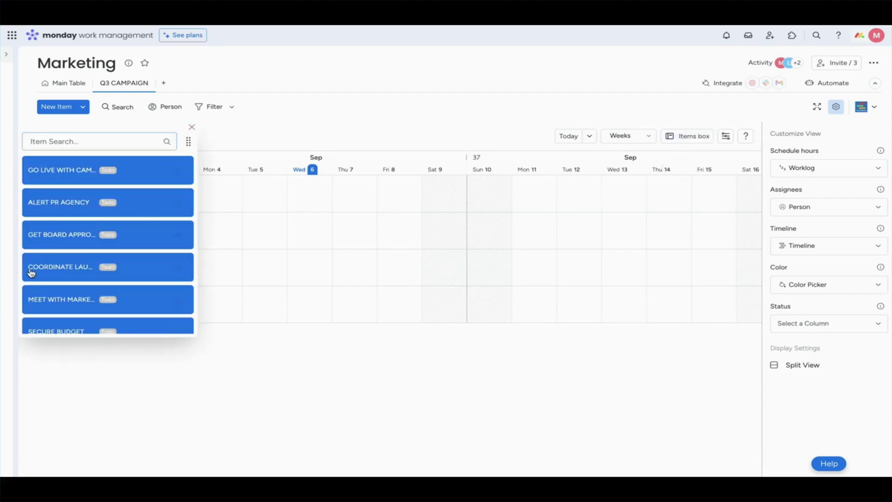
scroll(31, 272, "down", 1)
- Schedule SECURE BUDGET on the first row for Wed 6–Thu 7 and add a second person
left_click_drag(59, 317, 349, 202)
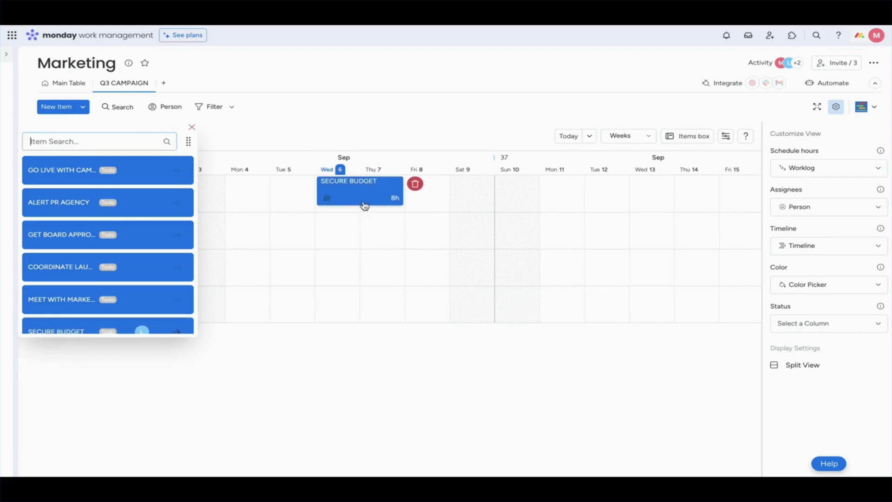
left_click(365, 202)
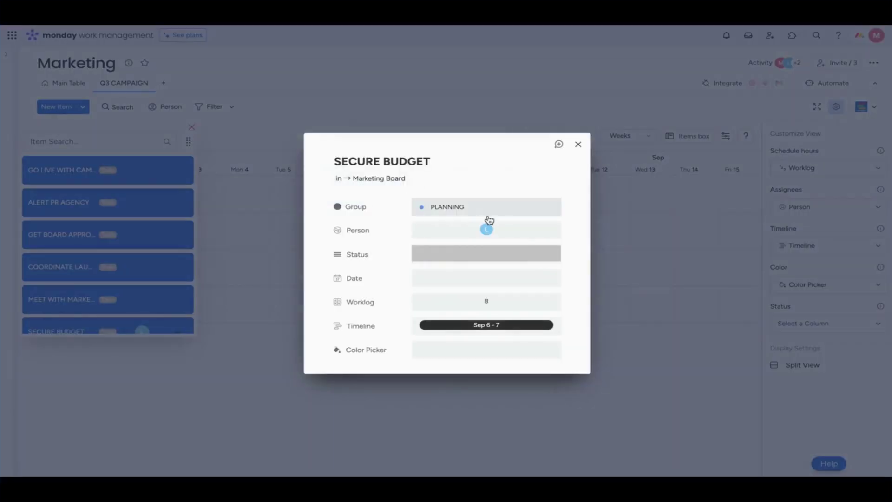
left_click(505, 232)
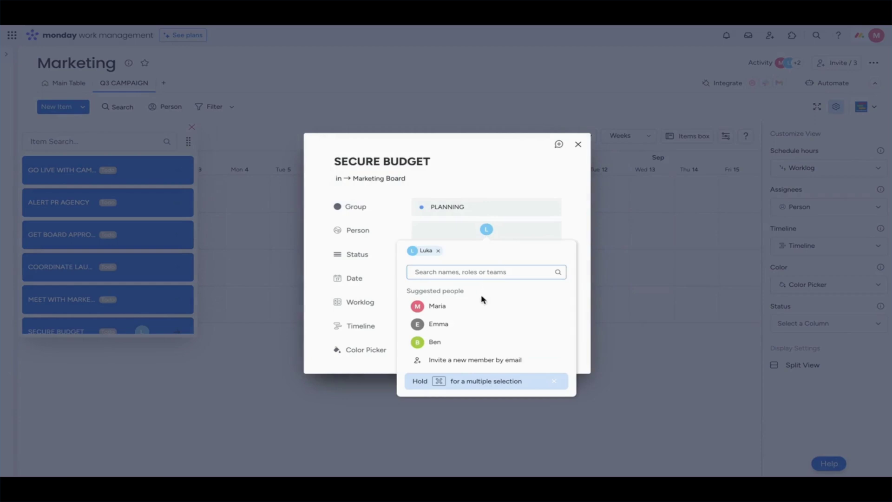
left_click(468, 306)
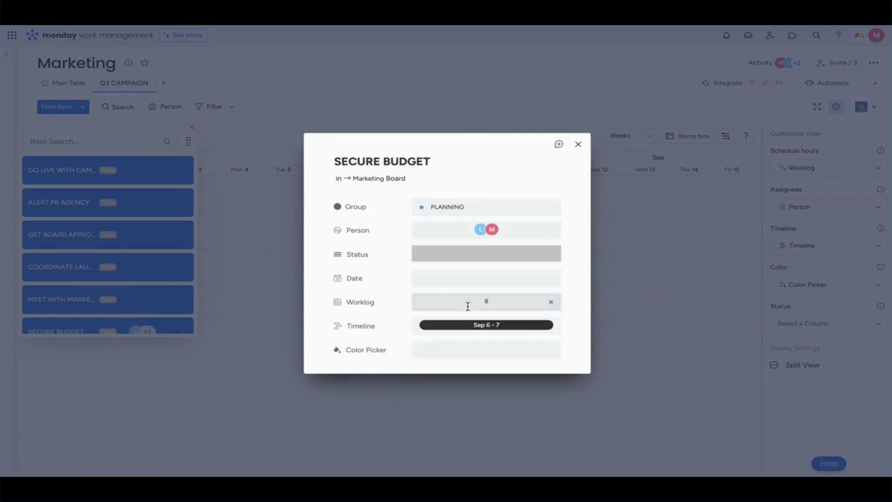
left_click(579, 145)
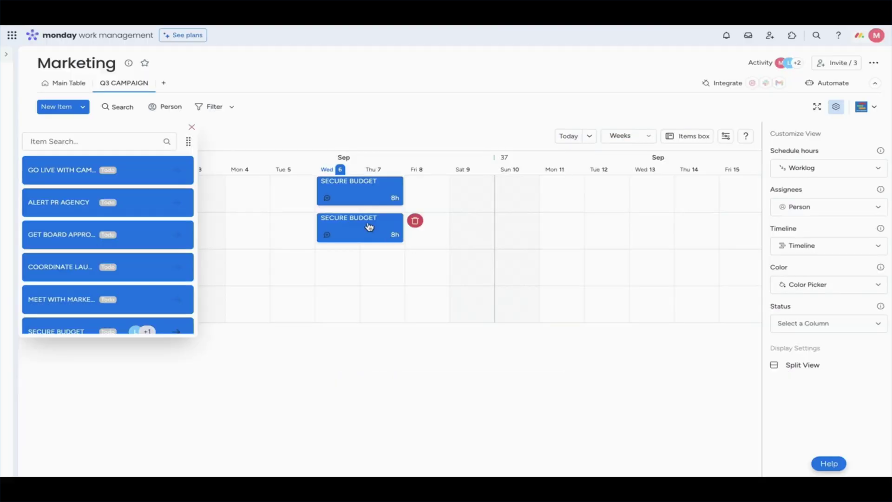
- Schedule MEET WITH MARKETING on the first row for Fri 8–Tue 12, adding Maria as second assignee
left_click(192, 130)
left_click_drag(192, 131, 681, 103)
left_click(680, 103)
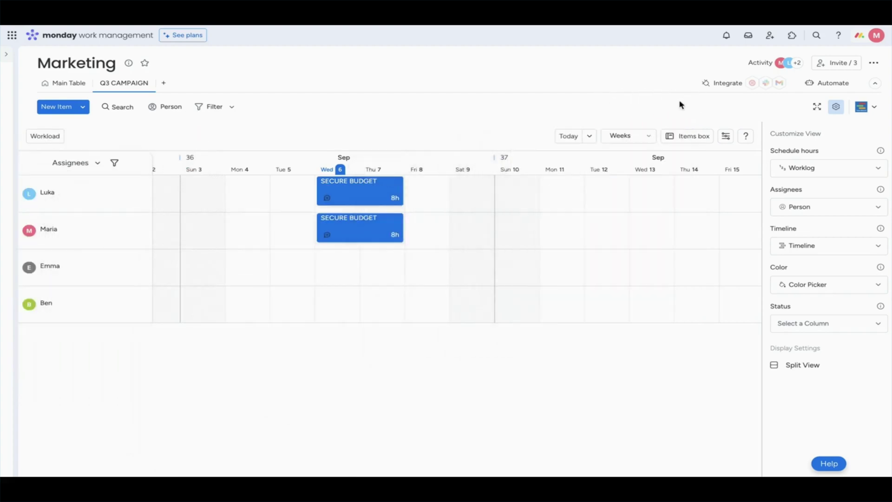
left_click(689, 139)
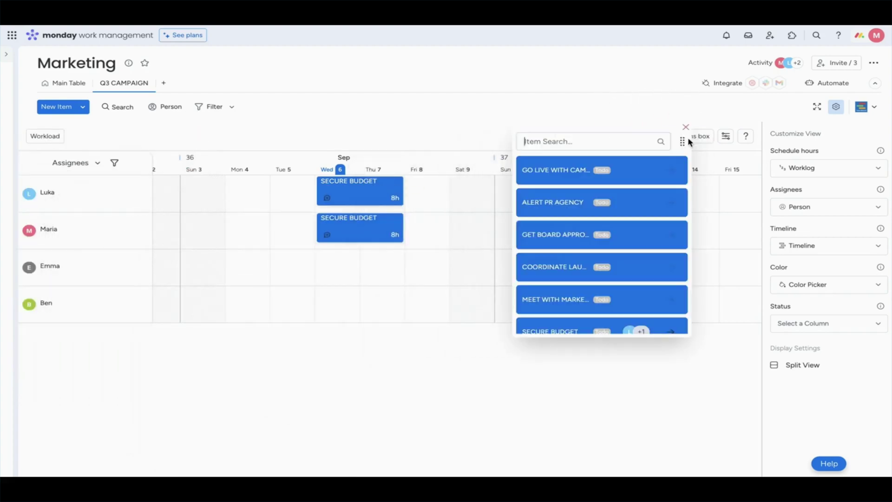
left_click_drag(610, 133, 759, 114)
scroll(654, 281, "down", 1)
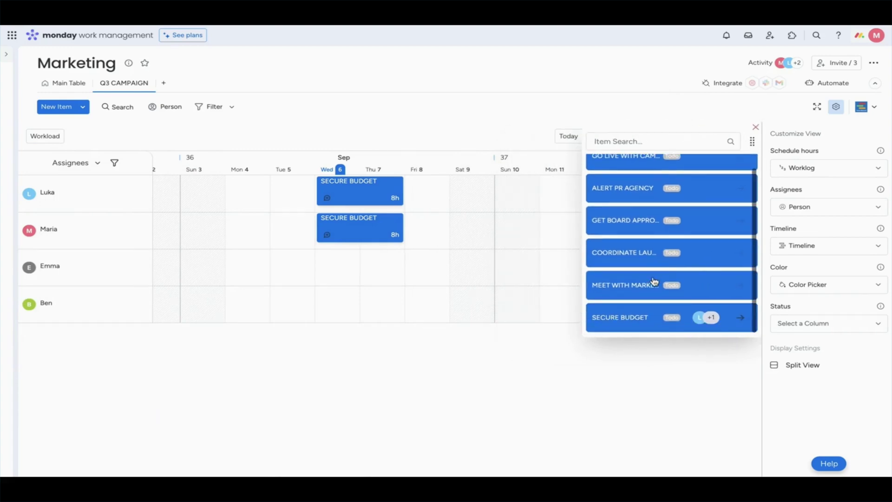
left_click_drag(638, 287, 434, 195)
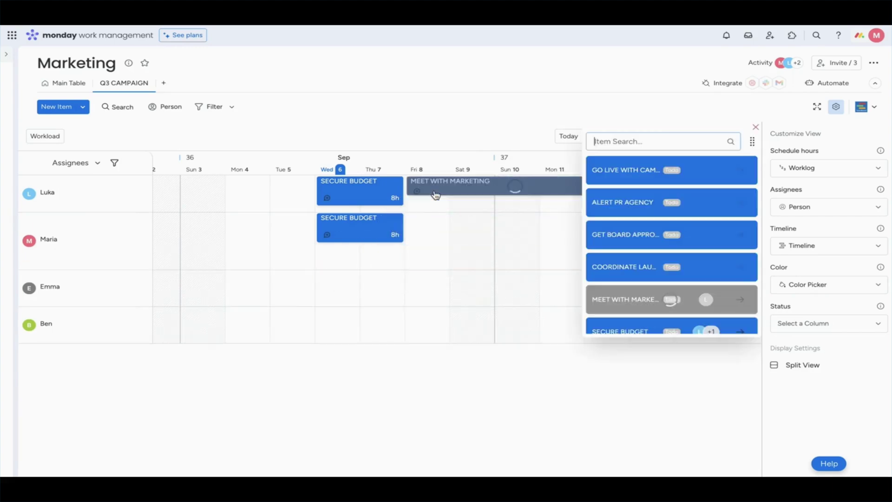
left_click(472, 188)
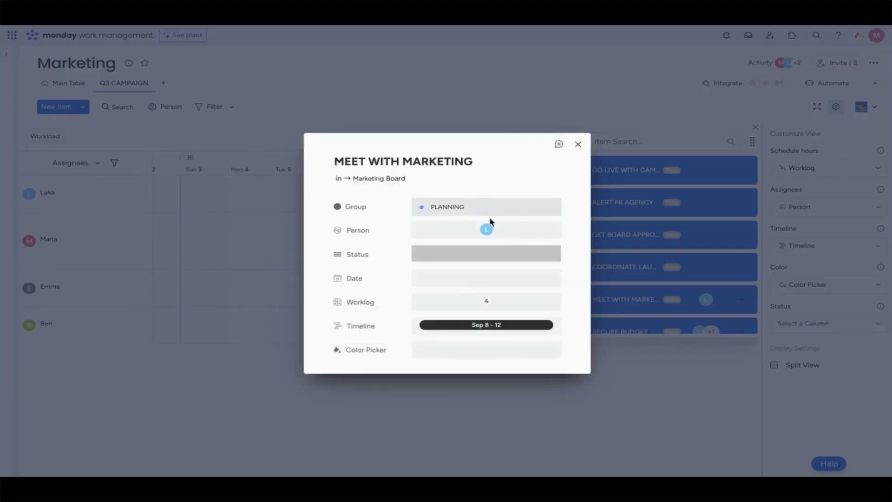
left_click(498, 236)
left_click(478, 306)
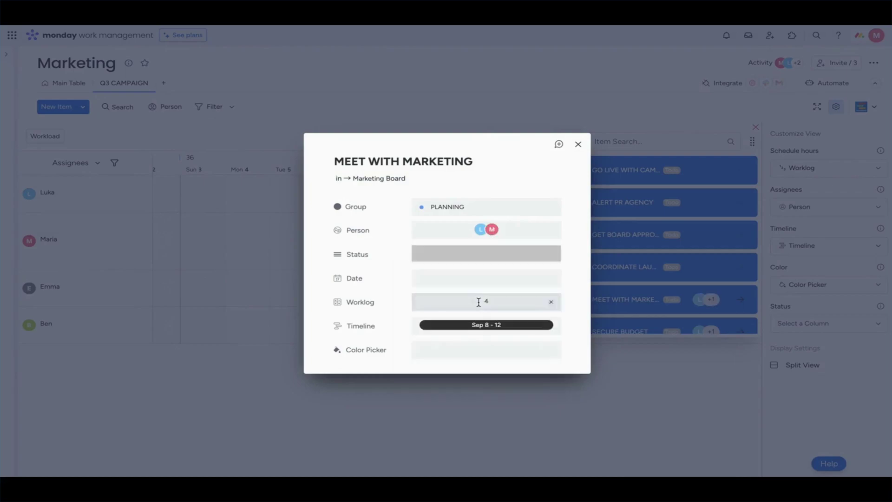
left_click(578, 146)
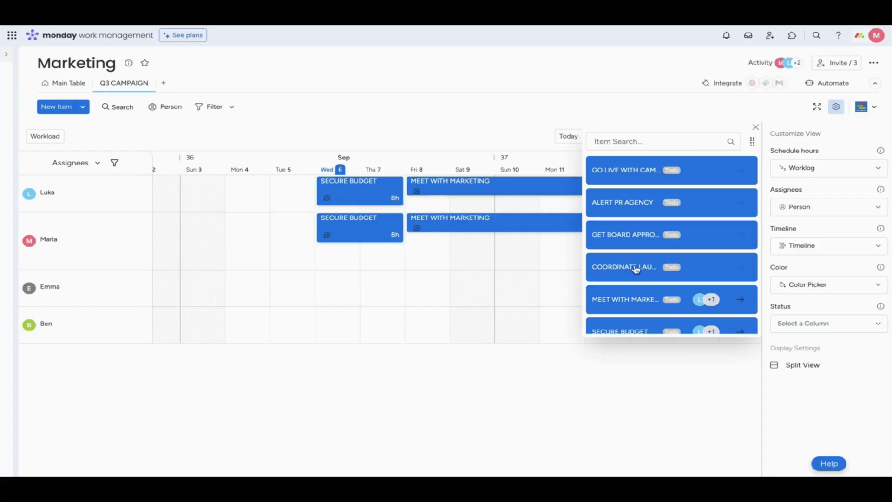
- Schedule COORDINATE LAUNCH for Emma on Wed 6 Sep and add Ben as a second person
left_click_drag(636, 269, 337, 292)
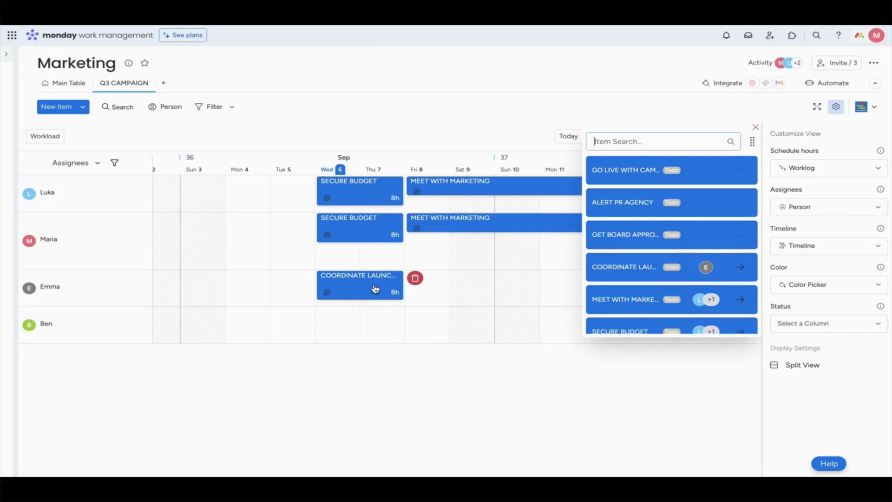
left_click(375, 288)
left_click(501, 237)
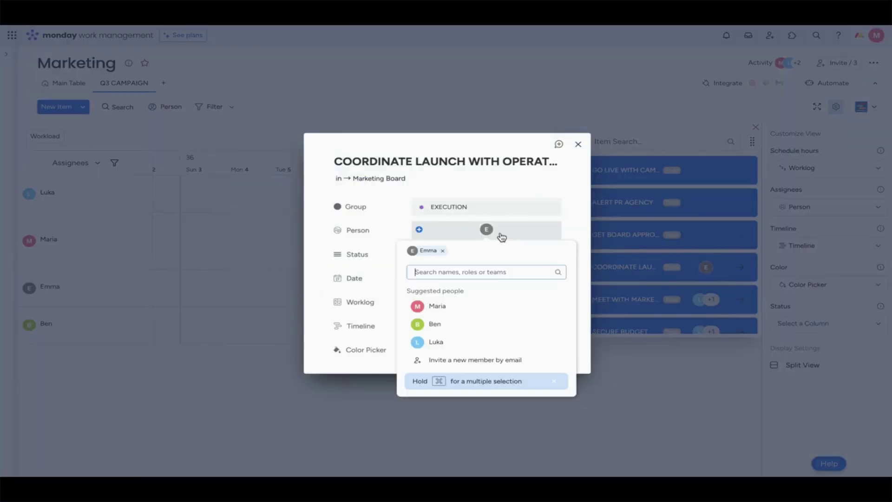
left_click(442, 341)
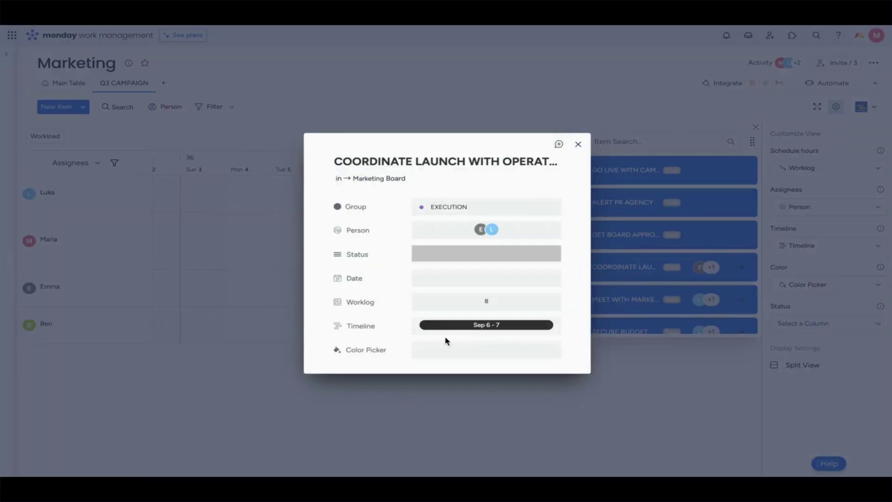
left_click(578, 144)
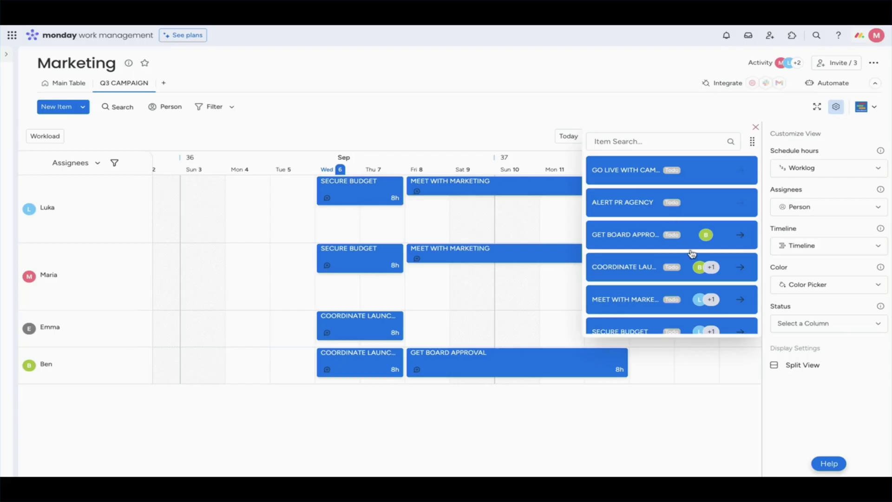
- Schedule ALERT PR AGENCY on the third assignee's row and GO LIVE WITH CAMPAIGN on the second's, both from Fri Sep 8
left_click(625, 204)
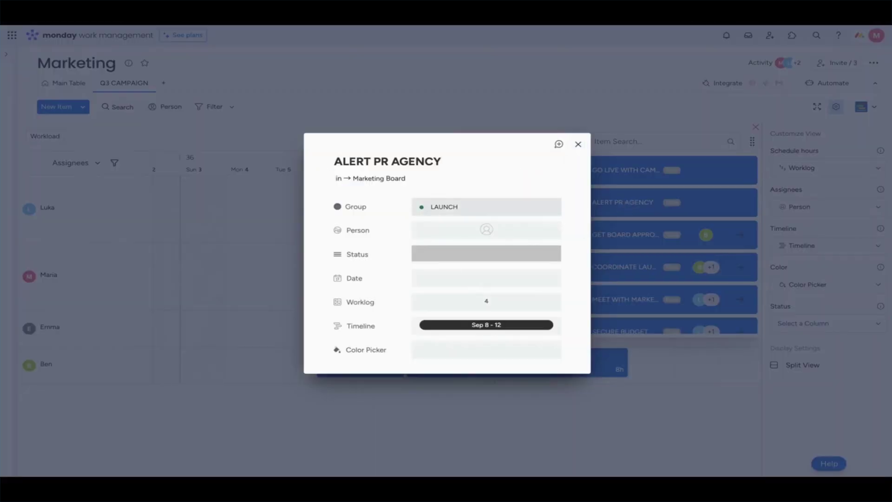
left_click(578, 144)
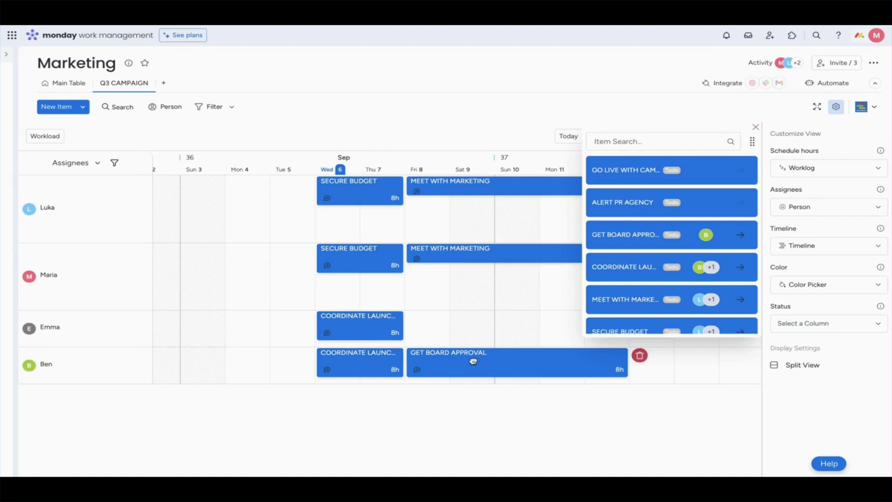
left_click_drag(641, 202, 429, 325)
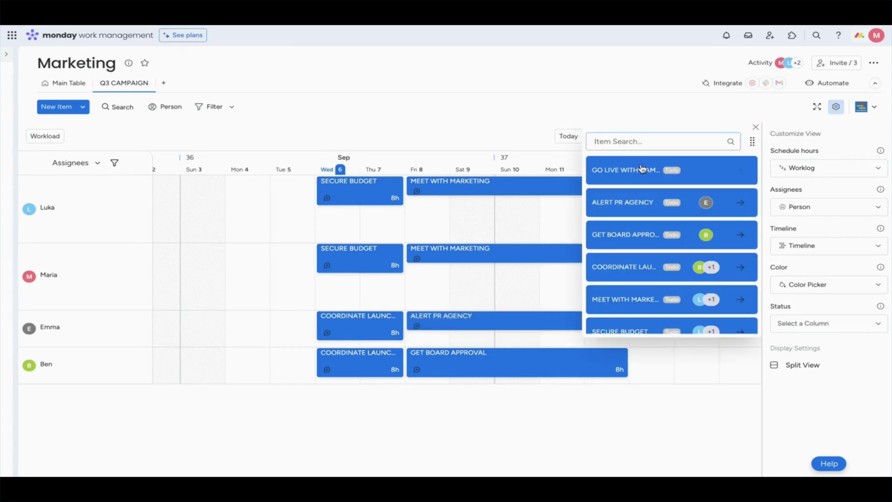
left_click_drag(642, 168, 431, 263)
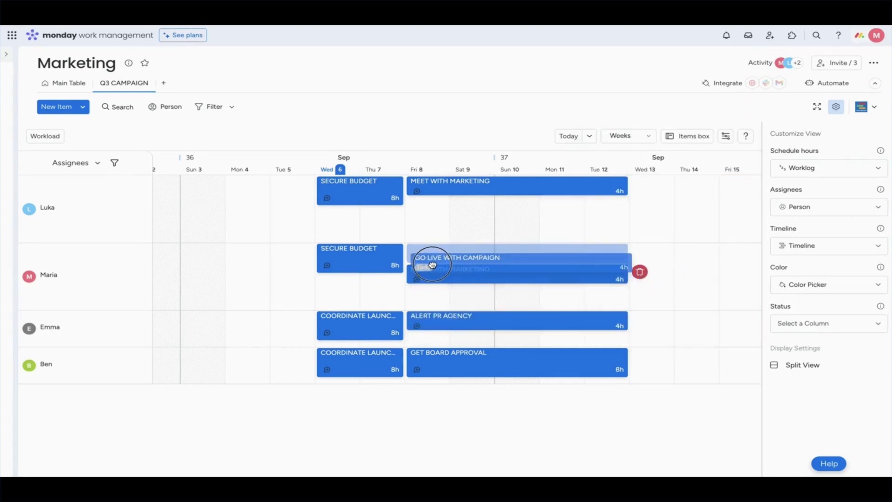
- Add two more team members as assignees on GO LIVE WITH CAMPAIGN
left_click(455, 254)
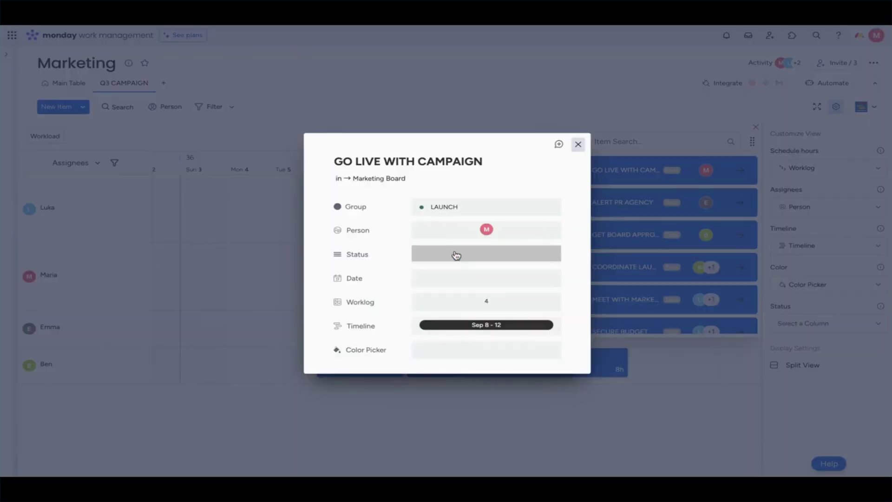
left_click(513, 232)
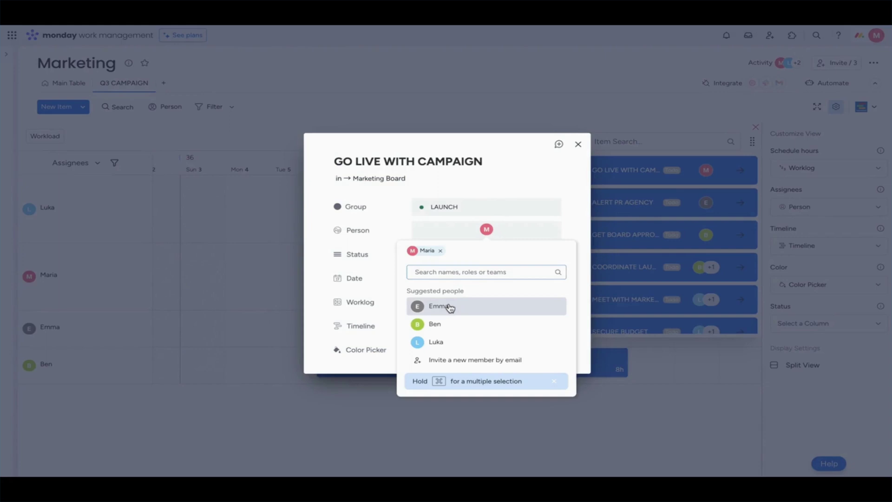
left_click(450, 307)
left_click(515, 233)
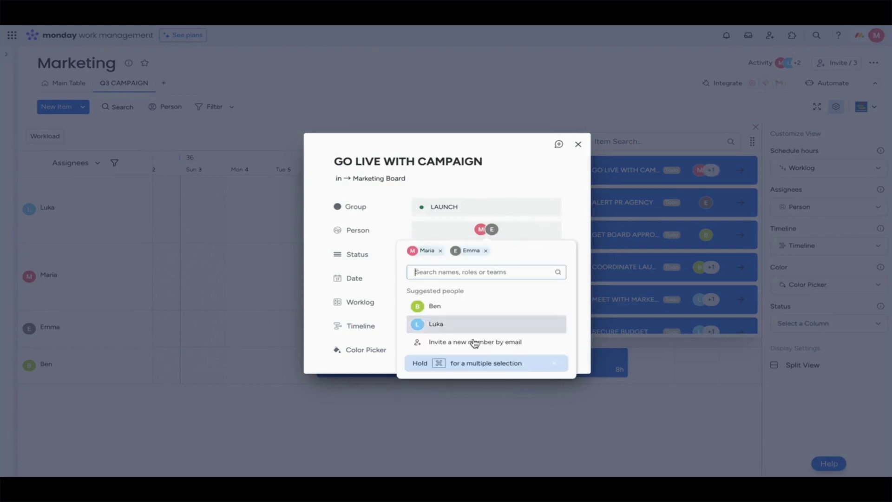
left_click(466, 327)
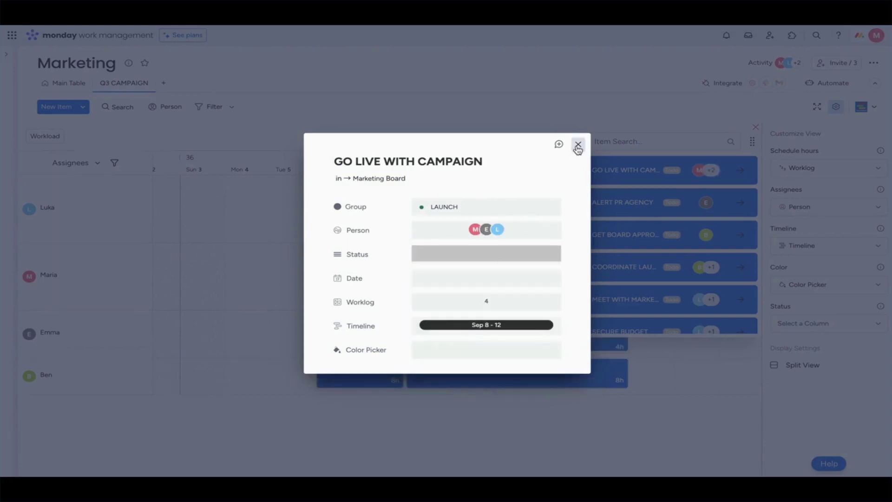
- Colour the GO LIVE WITH CAMPAIGN bars bright green (#1cc23d)
left_click(501, 346)
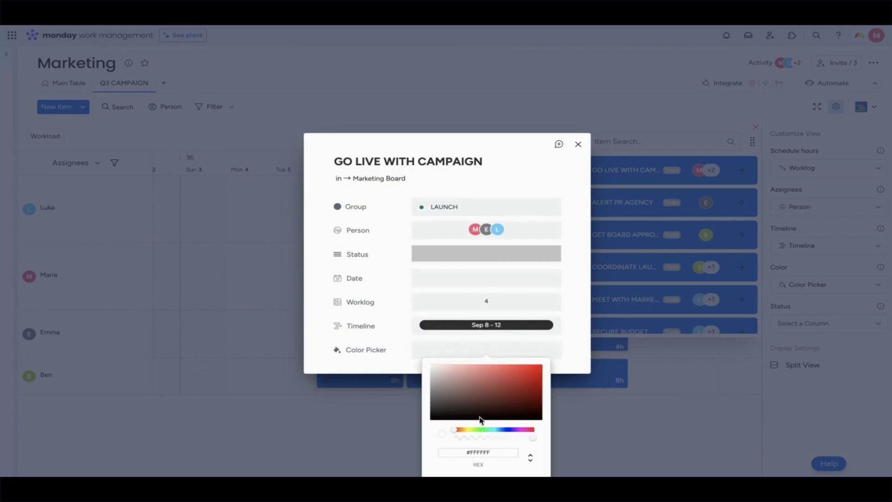
left_click(514, 387)
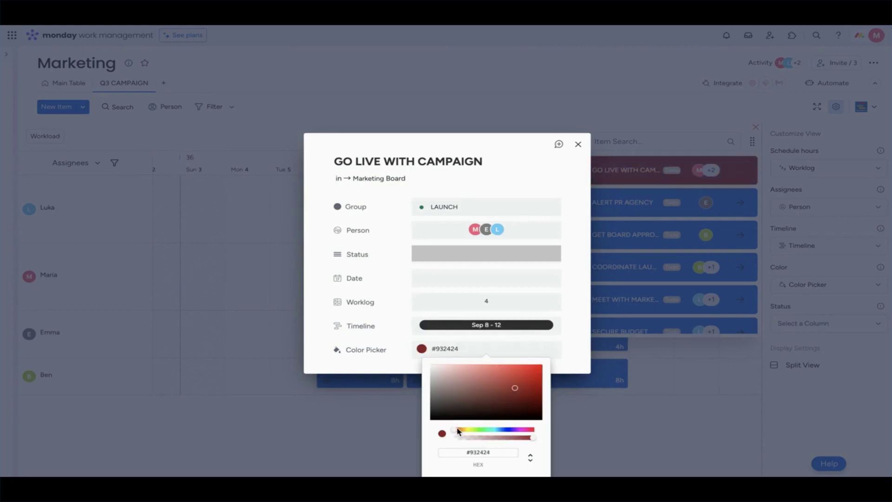
left_click_drag(458, 431, 484, 429)
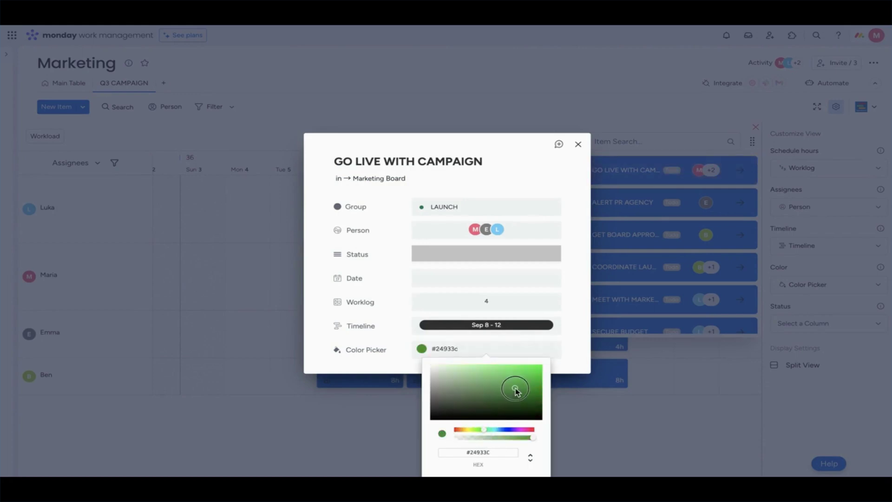
left_click_drag(517, 391, 526, 377)
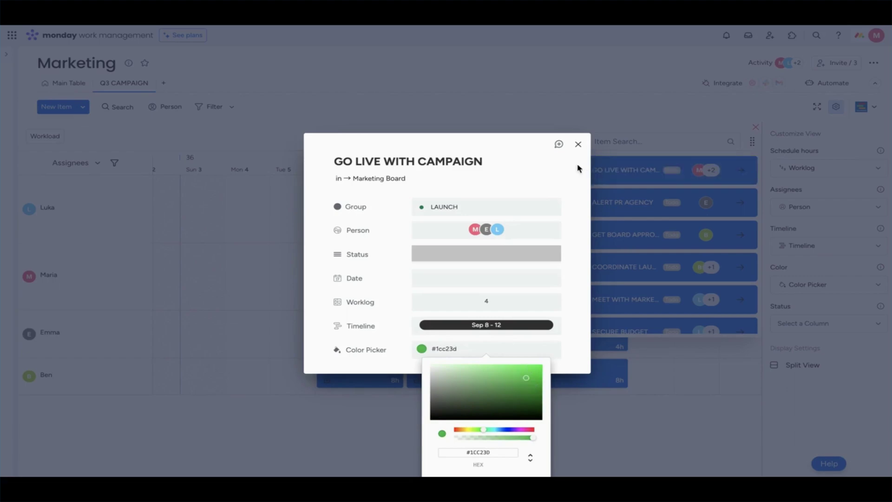
left_click(579, 163)
- Close the task card and hide the Items list to show the full timeline
left_click(578, 144)
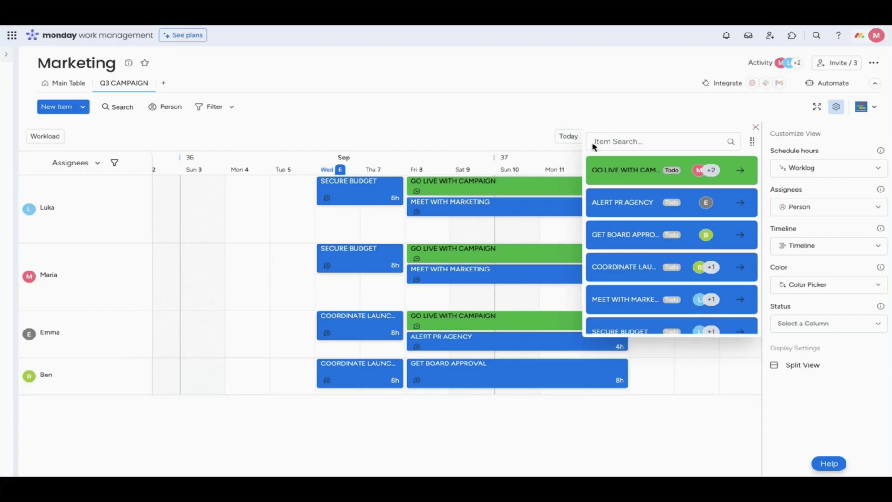
left_click(755, 128)
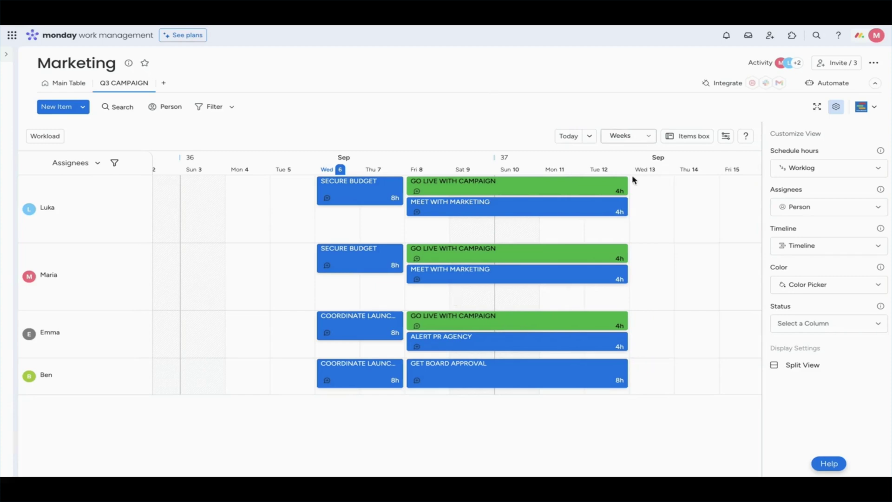
mouse_move(596, 217)
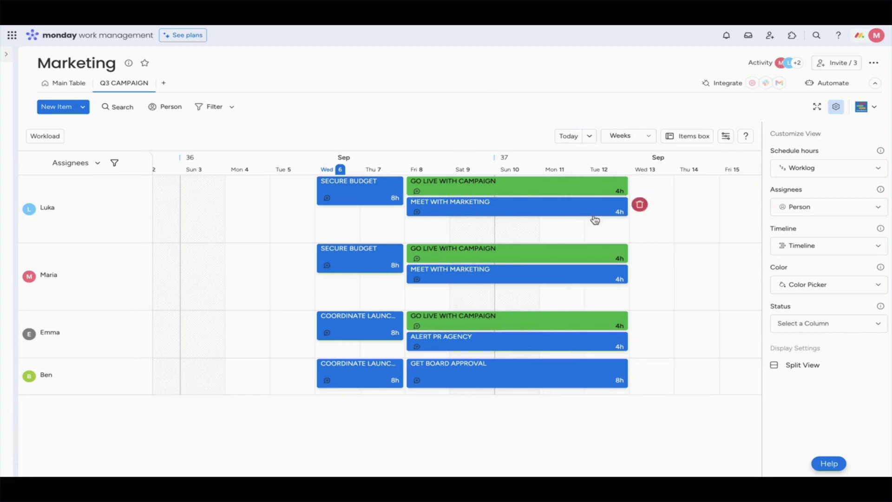